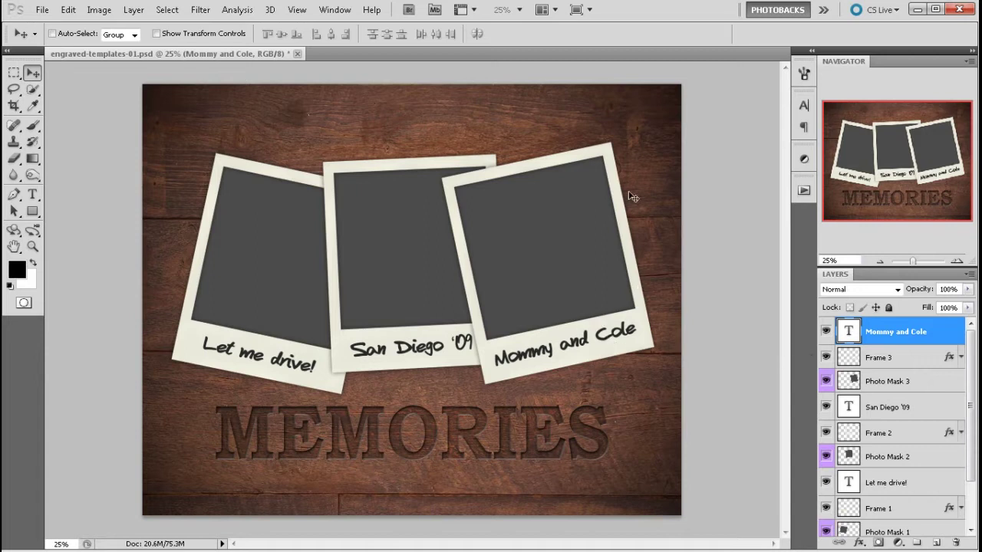
Select Frame 3 and Photo Mask 3 with the caption, then drag the Mommy and Cole polaroid slightly lower
click(825, 332)
click(826, 358)
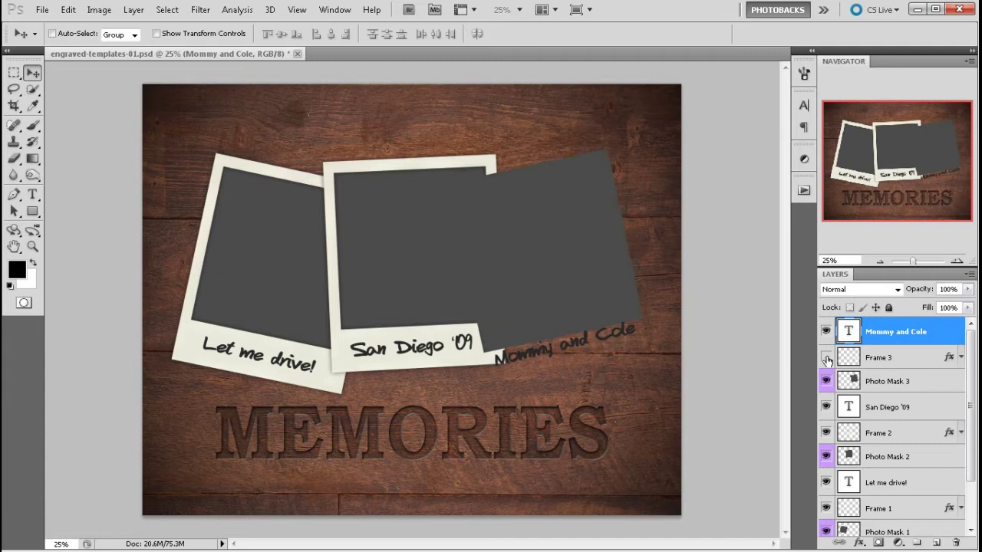
click(825, 331)
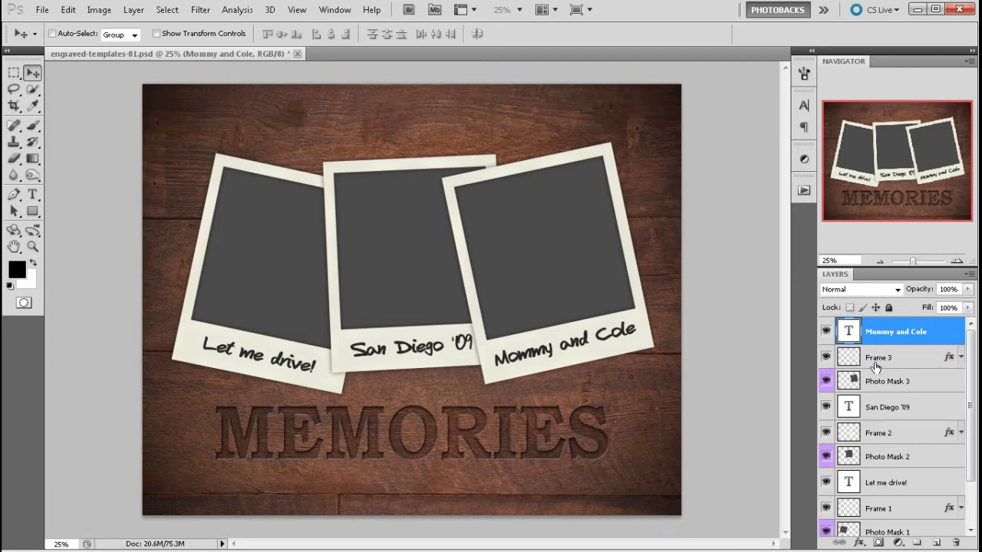
shift+click(894, 360)
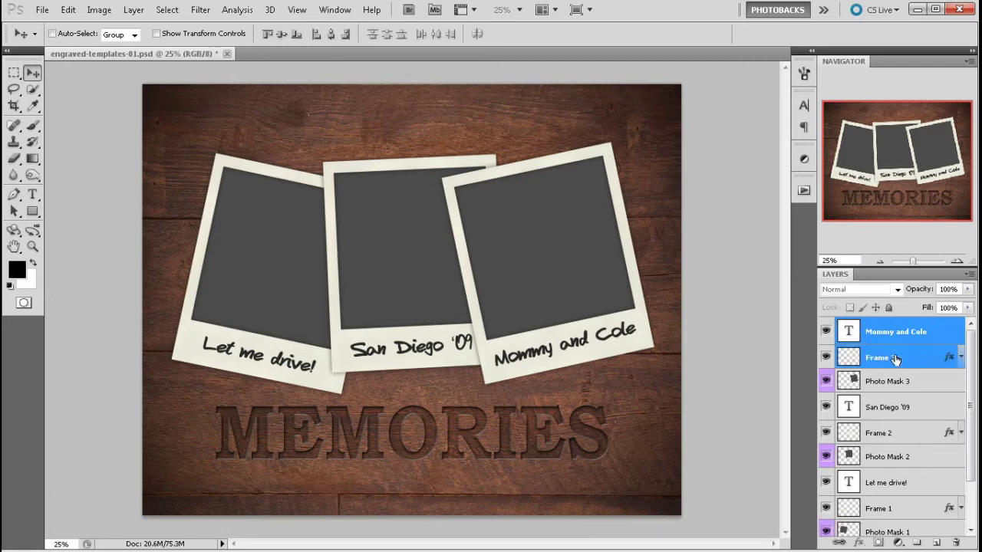
shift+click(900, 383)
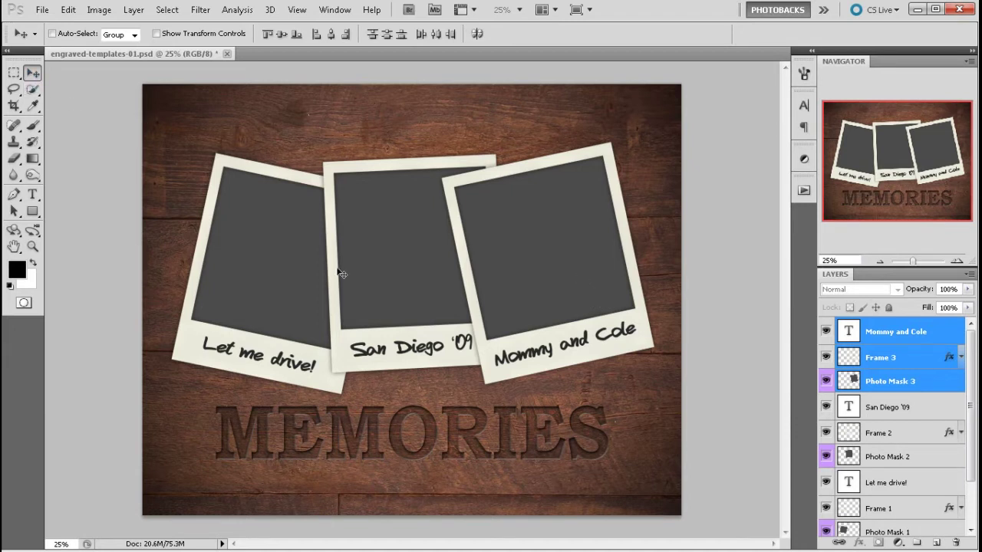
mouse_move(608, 304)
mouse_down()
mouse_move(591, 318)
mouse_move(582, 303)
mouse_up()
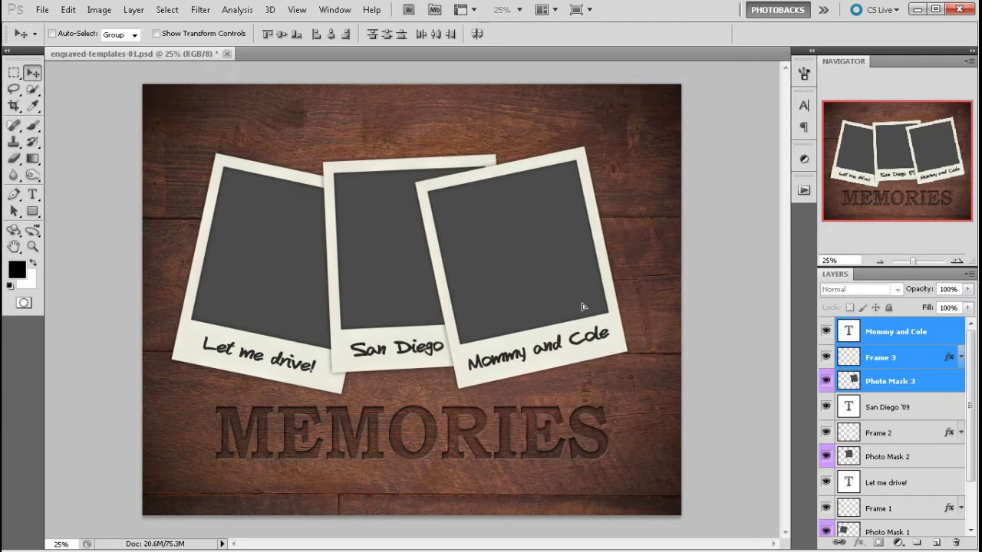
drag(604, 375, 564, 310)
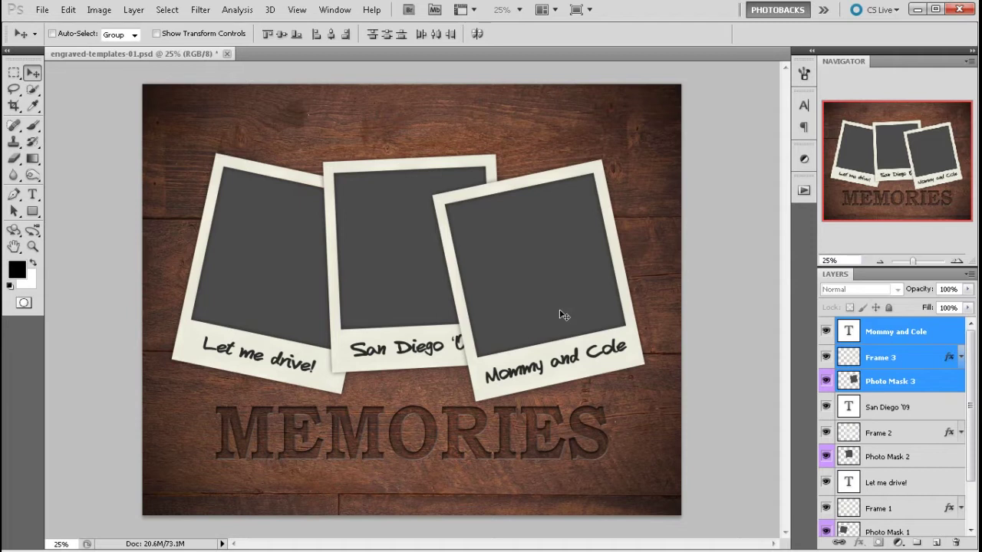
Free-transform the Mommy and Cole polaroid to roughly 85% size, shift it lower, and apply
key(ctrl+t)
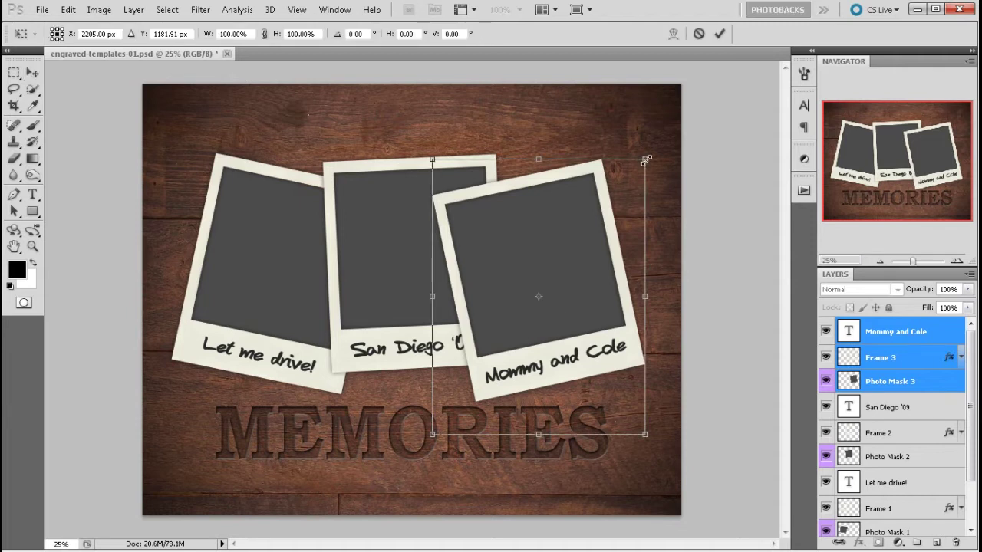
drag(645, 160, 631, 181)
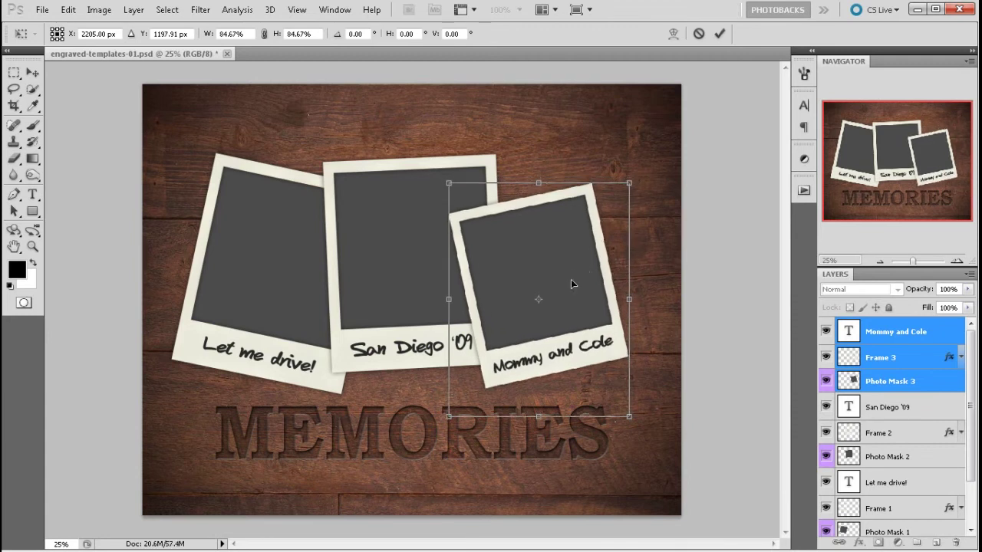
mouse_move(570, 279)
mouse_down()
mouse_move(602, 299)
mouse_move(569, 295)
mouse_move(565, 283)
mouse_up()
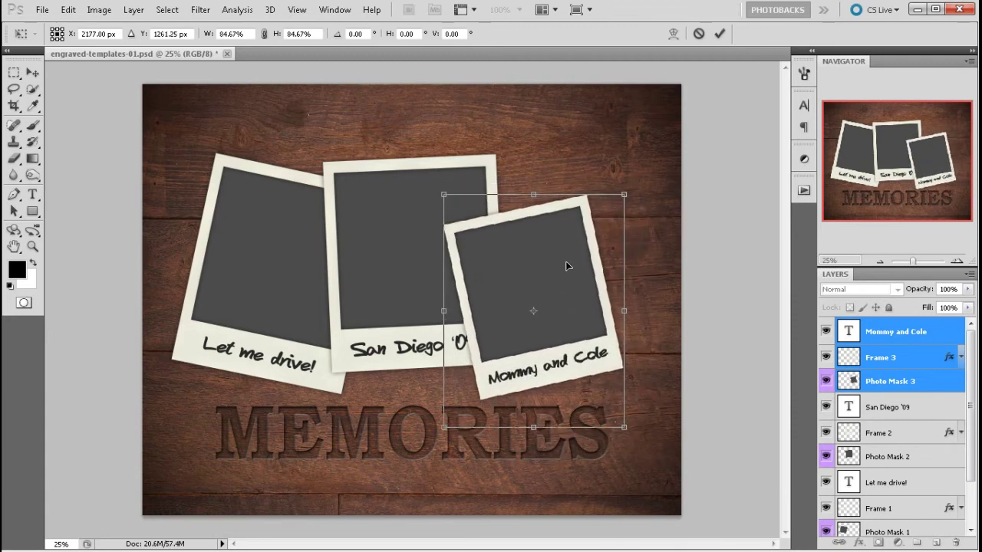
key(Return)
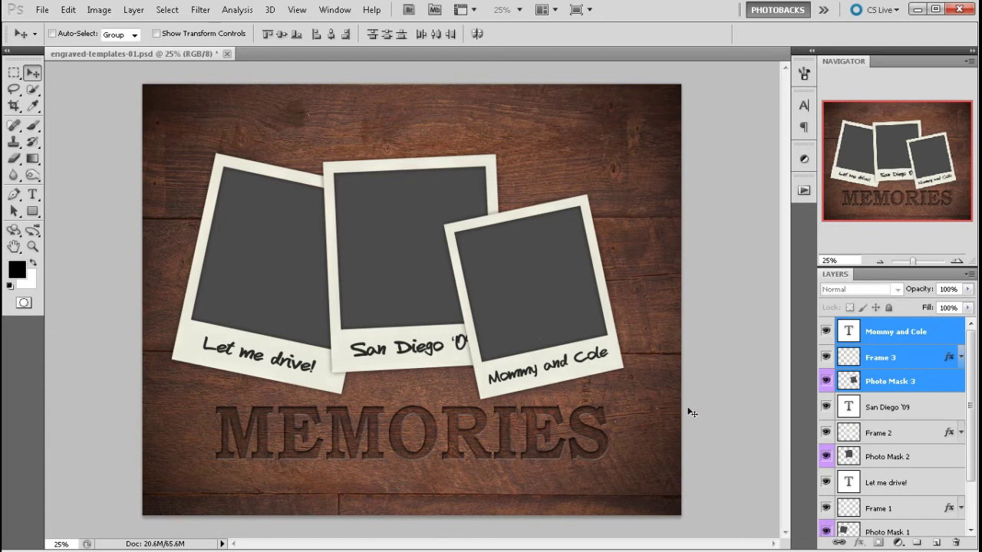
Hide the San Diego '09 and Let me drive! polaroids and drag Mommy and Cole to the upper left
drag(827, 407, 827, 458)
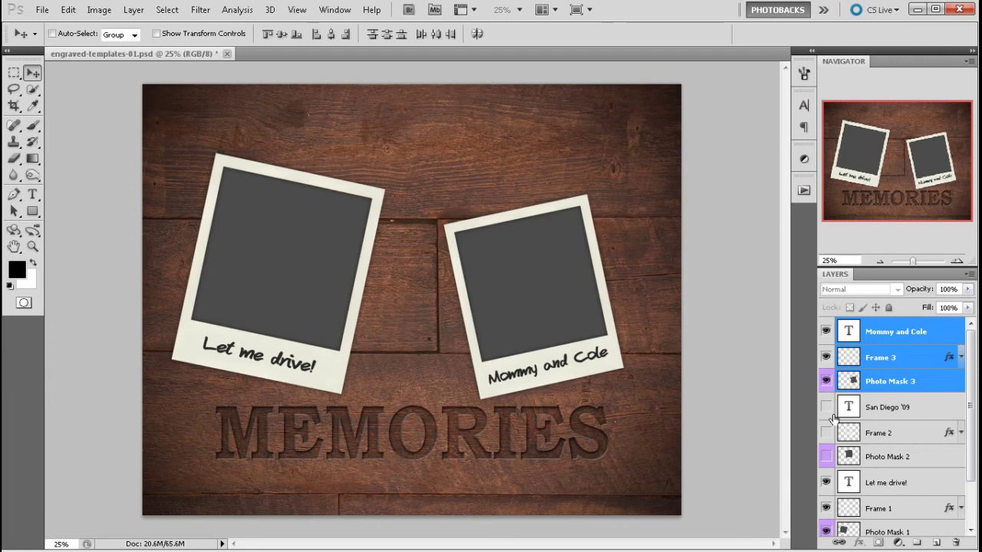
scroll(836, 414, down, 3)
drag(838, 415, 830, 443)
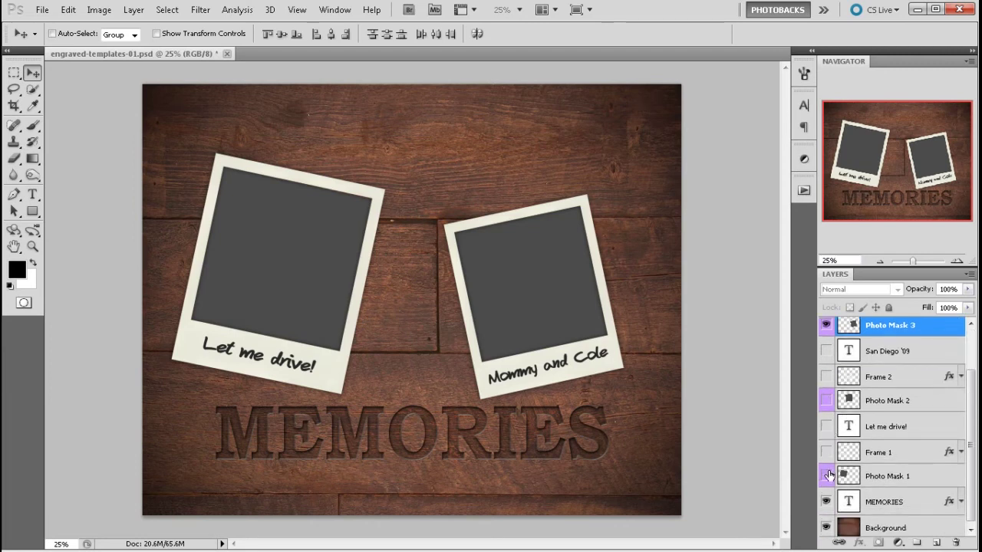
click(826, 476)
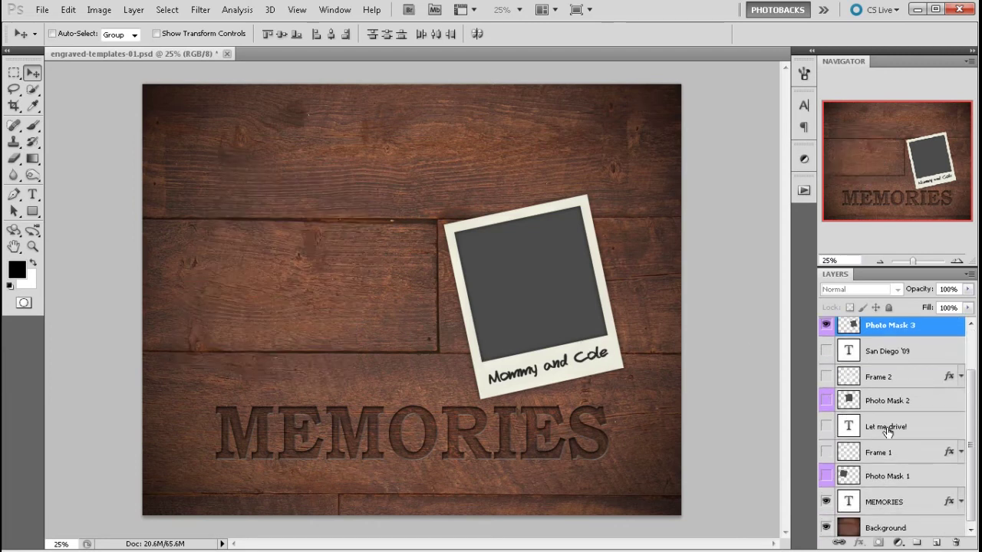
scroll(887, 432, up, 2)
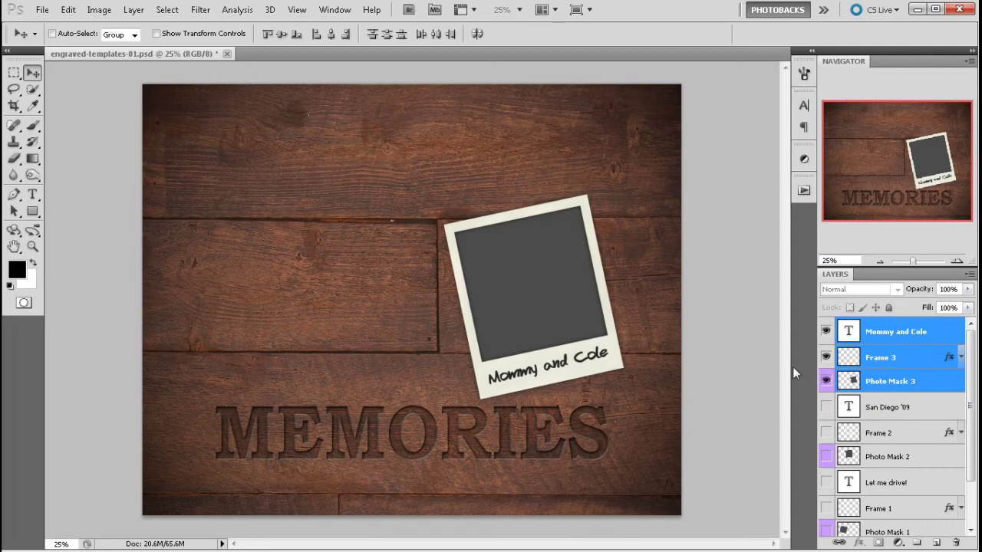
mouse_move(526, 312)
mouse_down()
mouse_move(327, 284)
mouse_move(303, 302)
mouse_up()
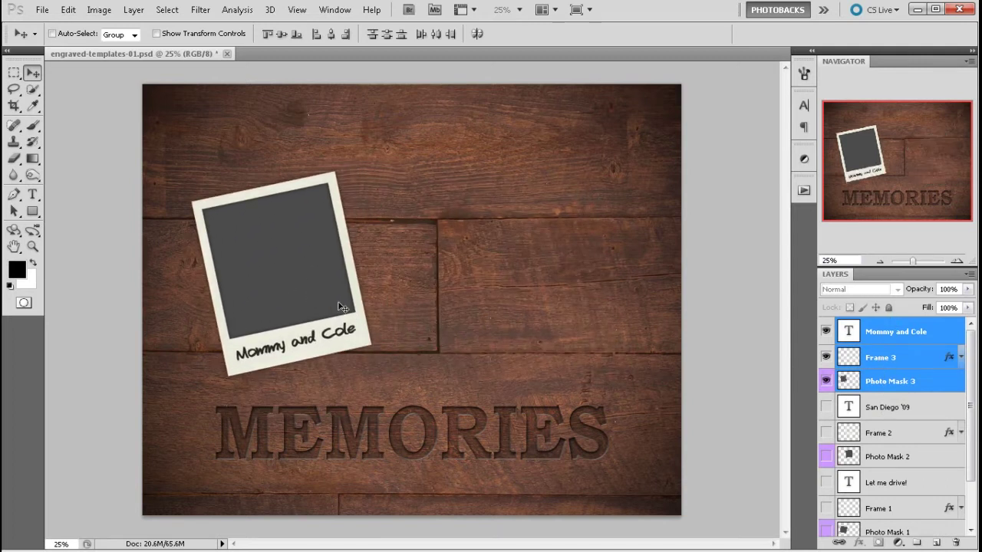
Rotate the Mommy and Cole polaroid about 26° clockwise, shift it left and down, and commit
key(ctrl+t)
drag(391, 148, 437, 211)
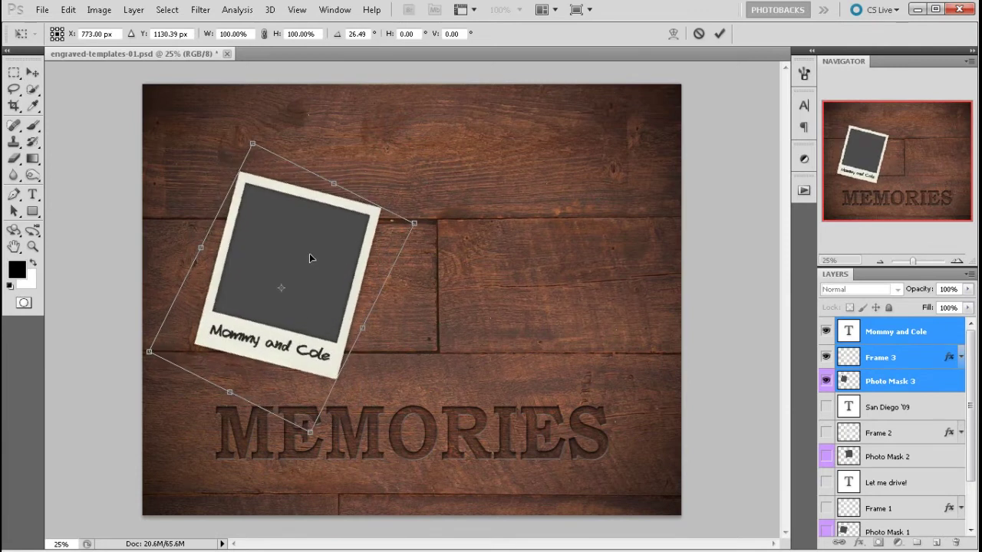
drag(310, 254, 287, 270)
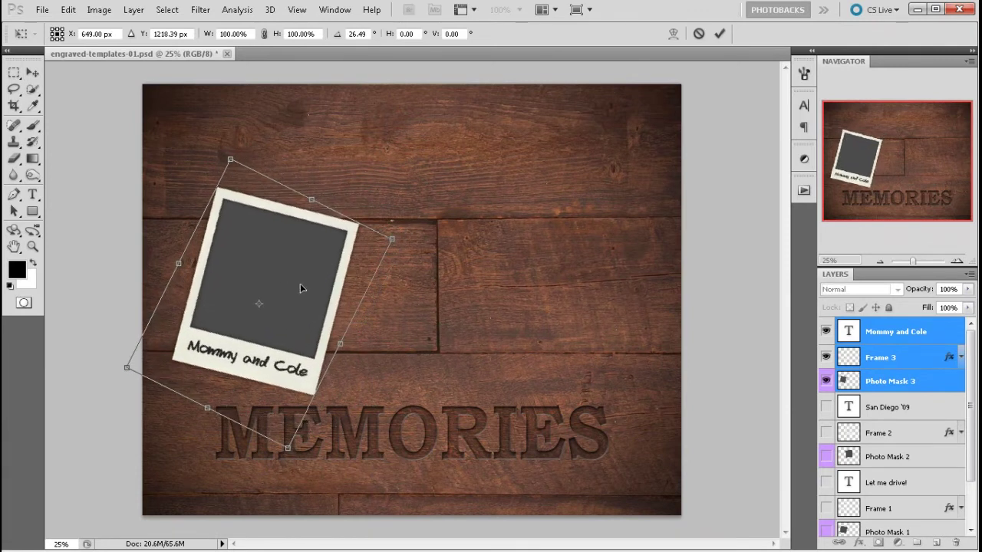
key(Return)
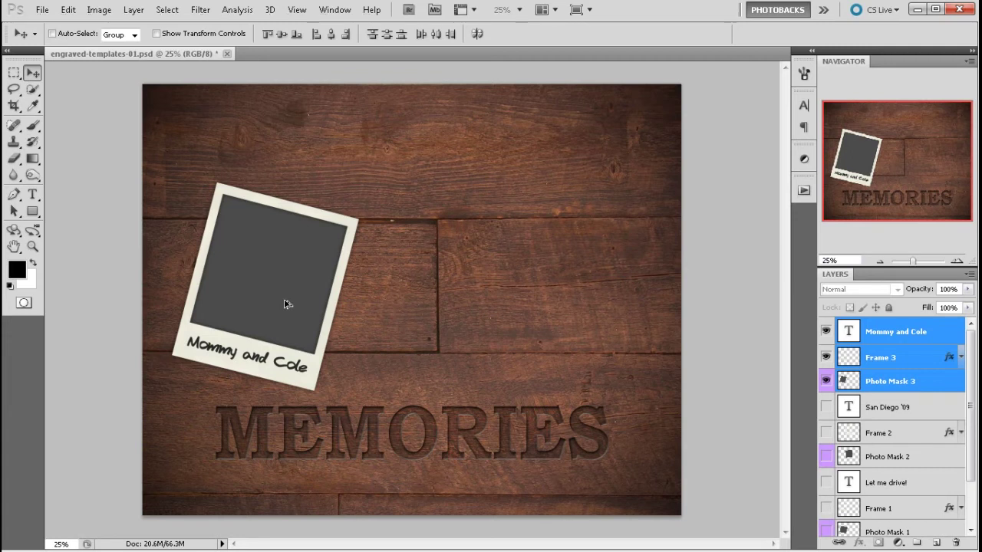
Alt-drag copies of the polaroid, placing one up-right and another further right
drag(286, 304, 375, 256)
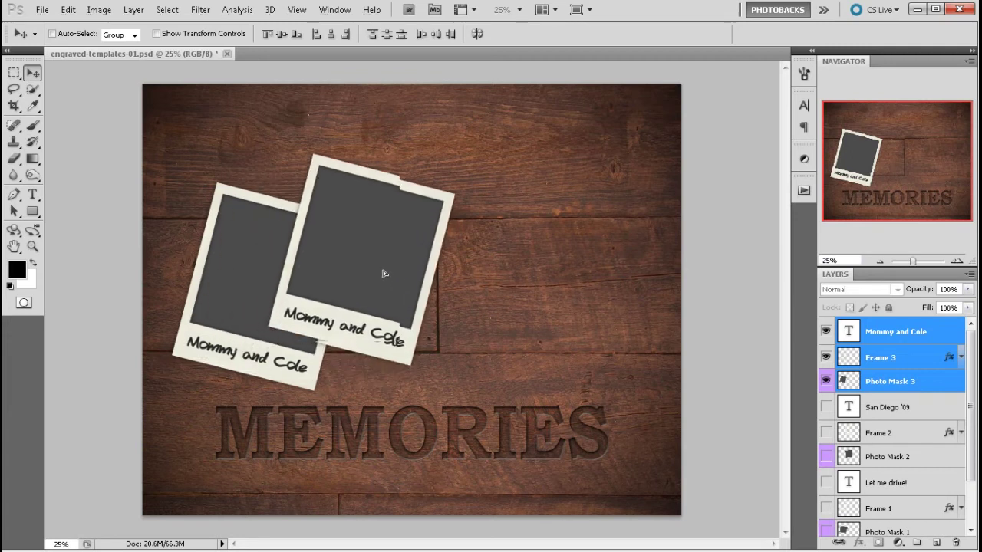
mouse_move(357, 226)
mouse_down()
mouse_move(452, 309)
mouse_move(563, 238)
mouse_up()
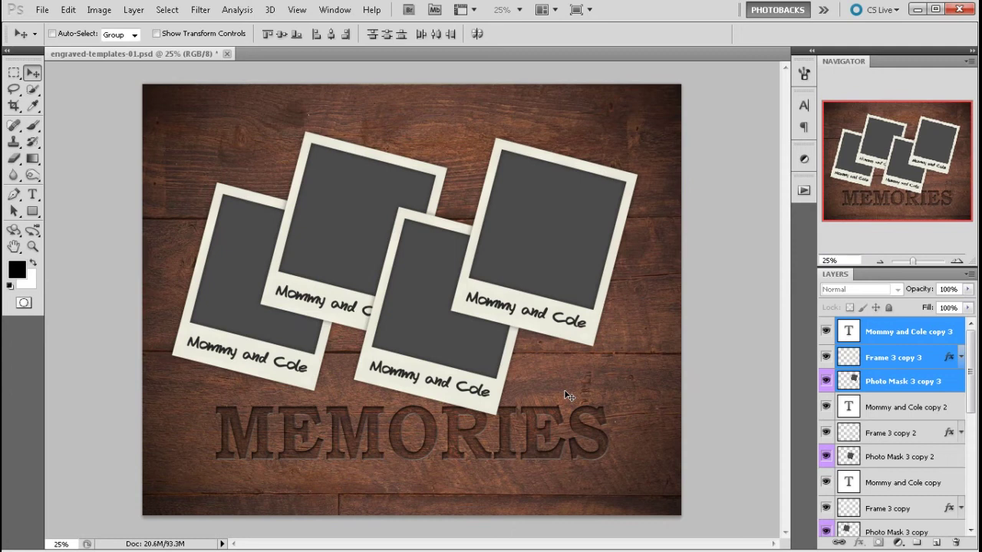
Rotate the rightmost polaroid slightly and tilt the lower middle polaroid counterclockwise
key(ctrl+t)
mouse_move(723, 258)
mouse_down()
mouse_move(704, 169)
mouse_move(686, 151)
mouse_up()
double_click(561, 184)
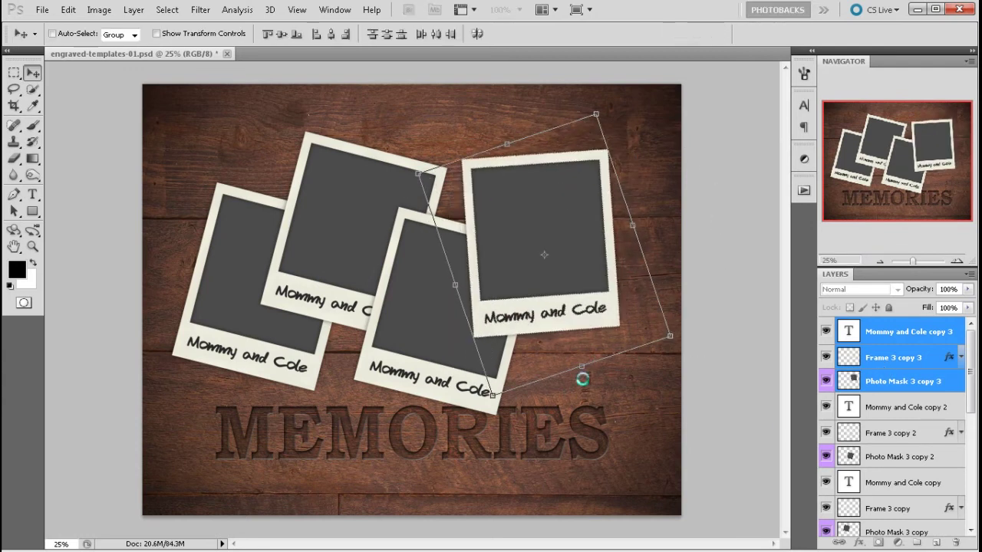
click(891, 414)
shift+click(890, 454)
key(ctrl+t)
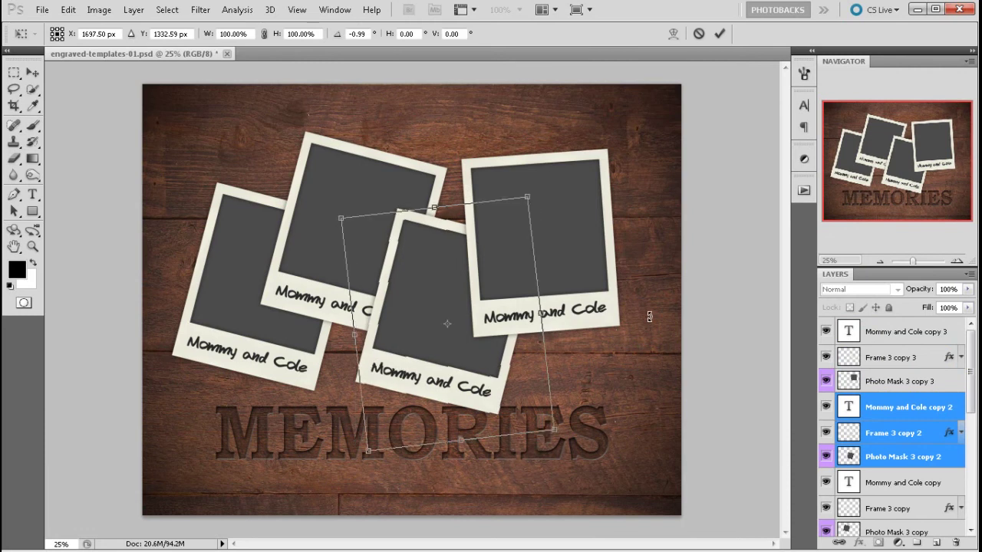
drag(649, 317, 642, 273)
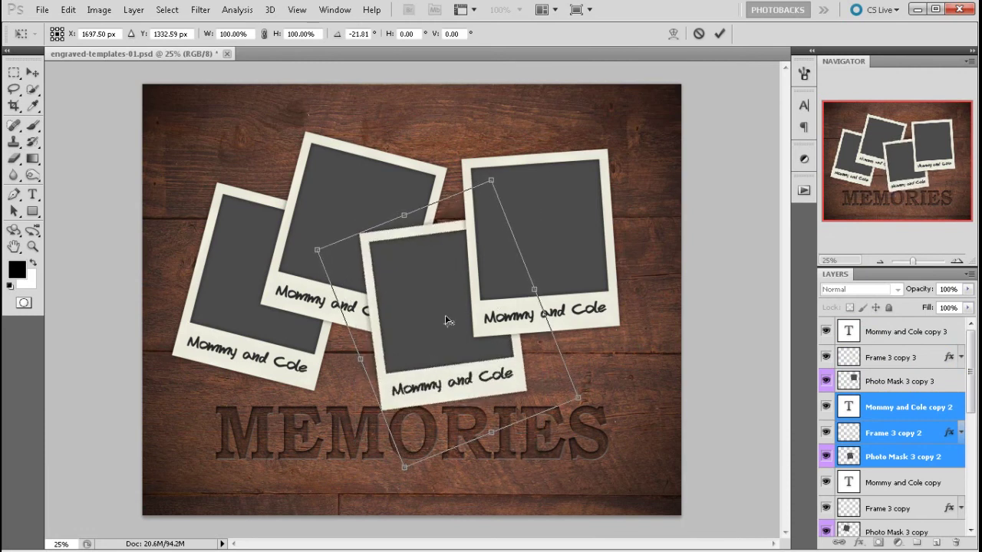
double_click(469, 316)
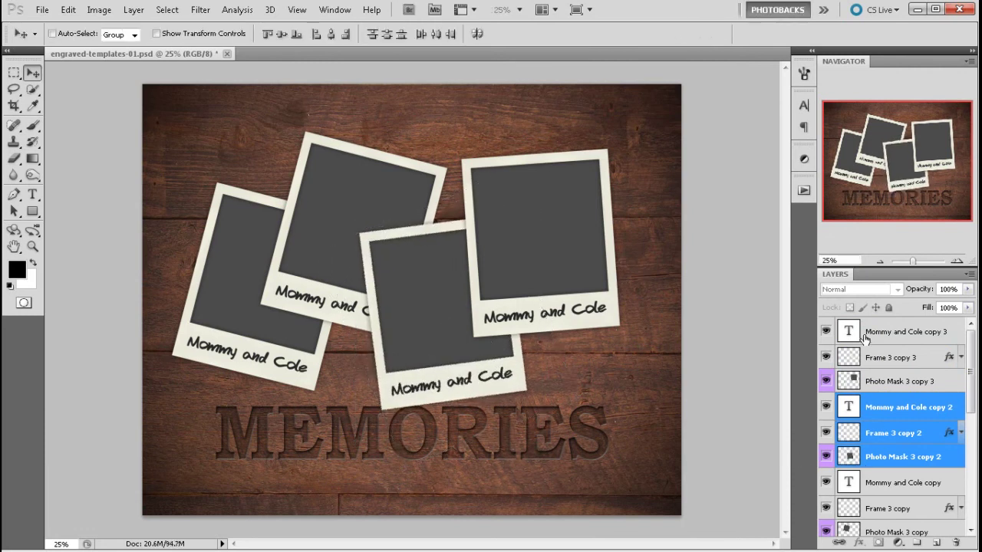
Select all four polaroids' layers and move them slightly higher on the wood
scroll(865, 337, down, 2)
scroll(874, 384, down, 3)
shift+click(887, 496)
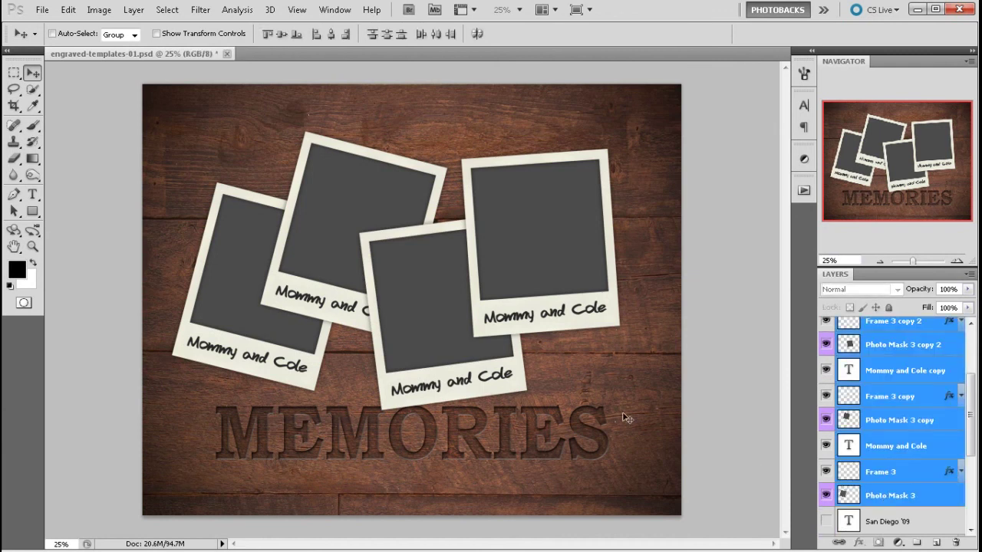
drag(497, 370, 509, 346)
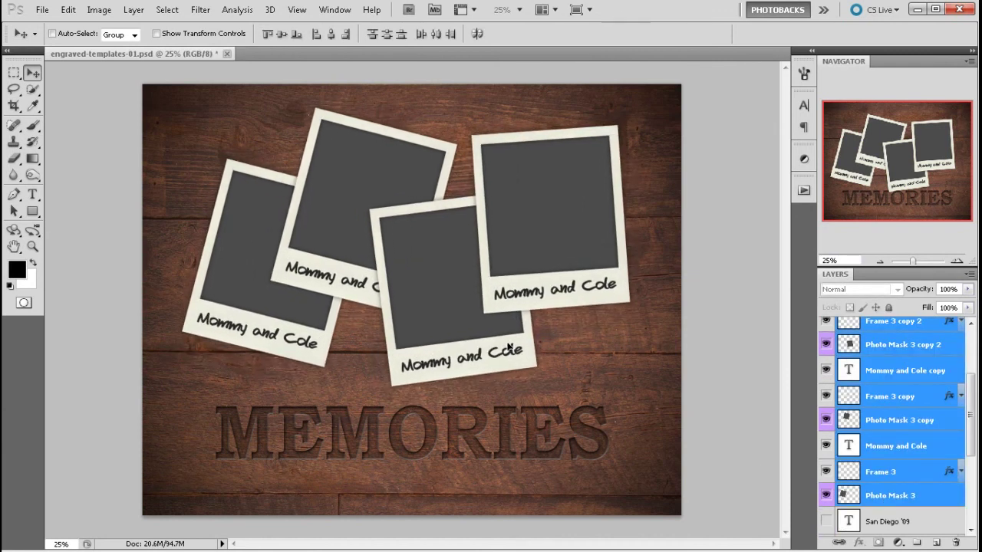
key(ctrl+j)
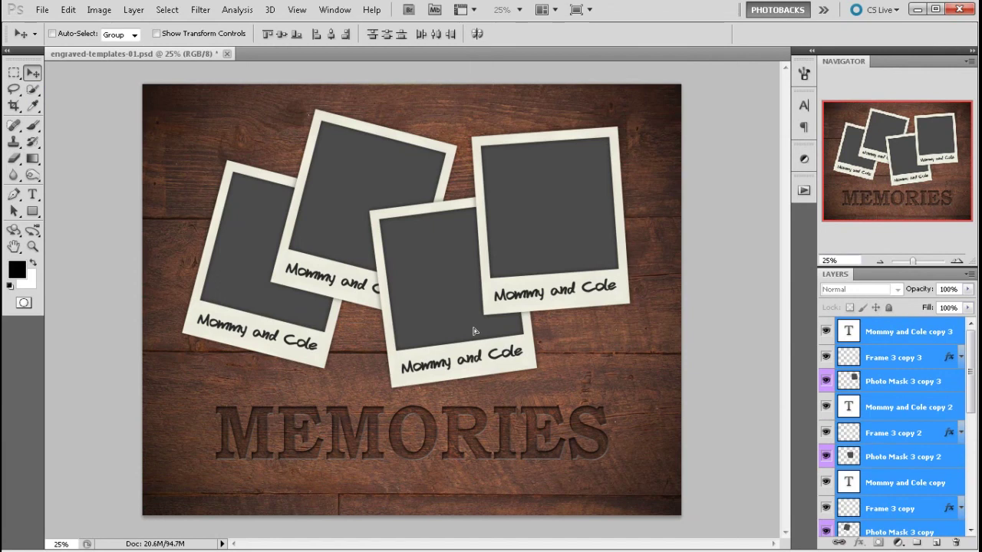
drag(474, 332, 469, 334)
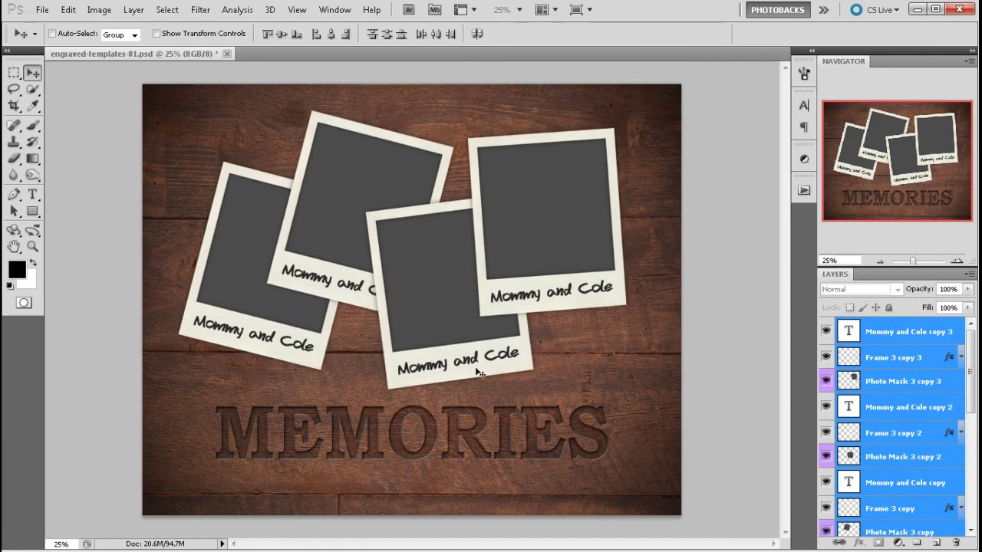
click(920, 435)
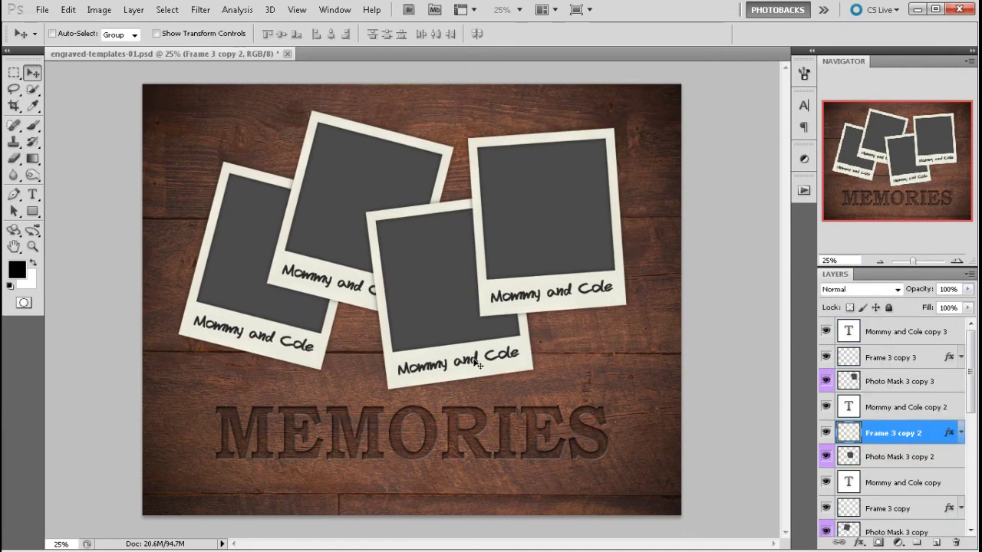
Replace the lower middle polaroid's Mommy and Cole caption with 'Chicago, IL' and commit it
click(852, 407)
double_click(849, 408)
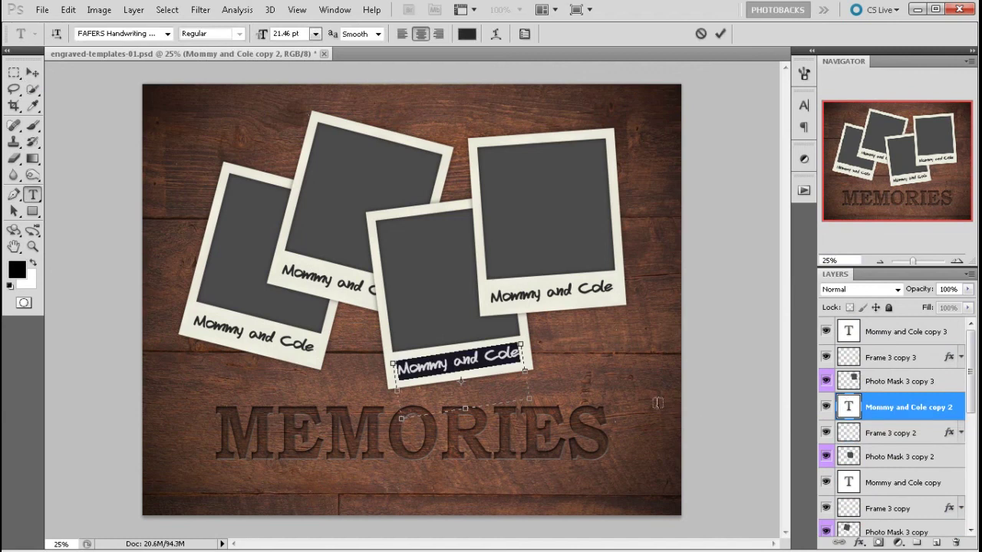
text(Chicago)
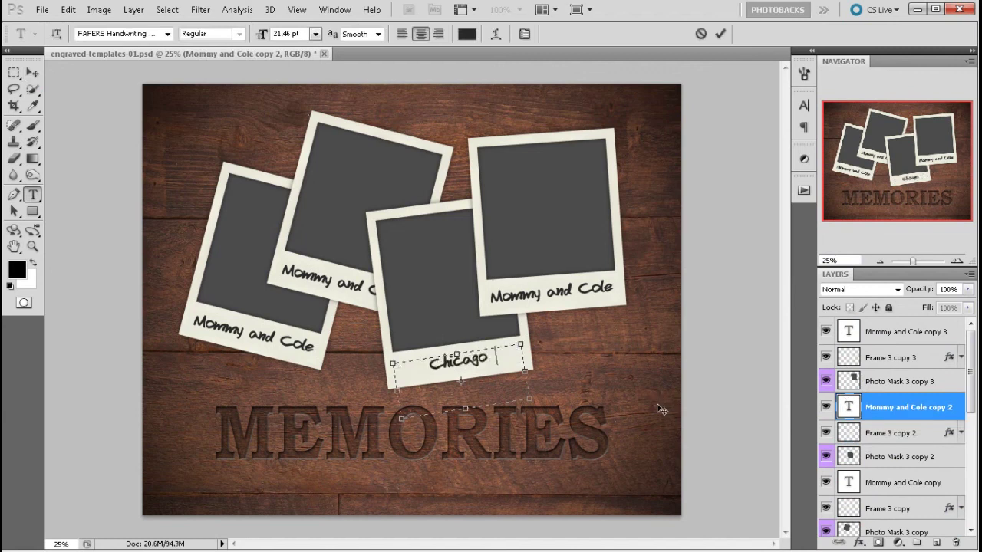
text(, IL)
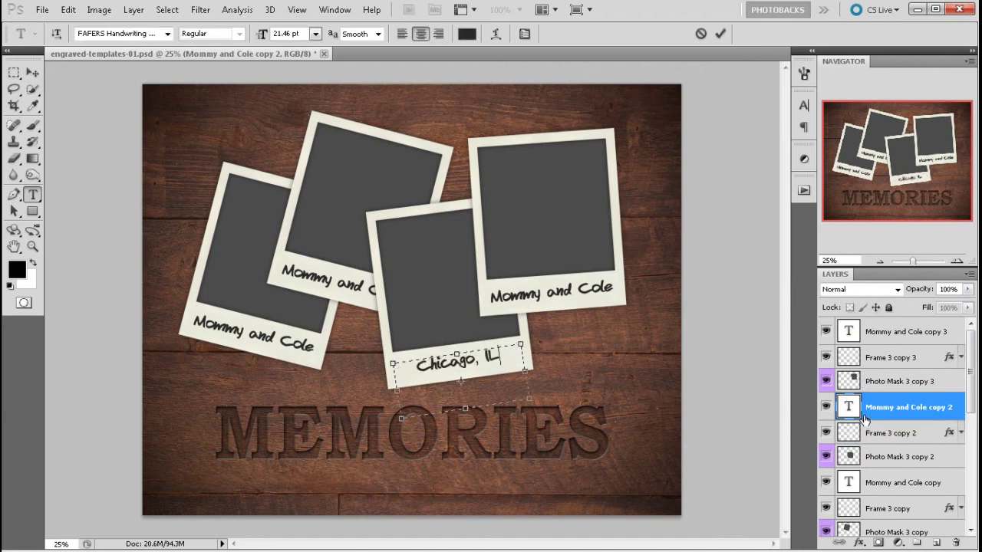
key(ctrl+Return)
key(v)
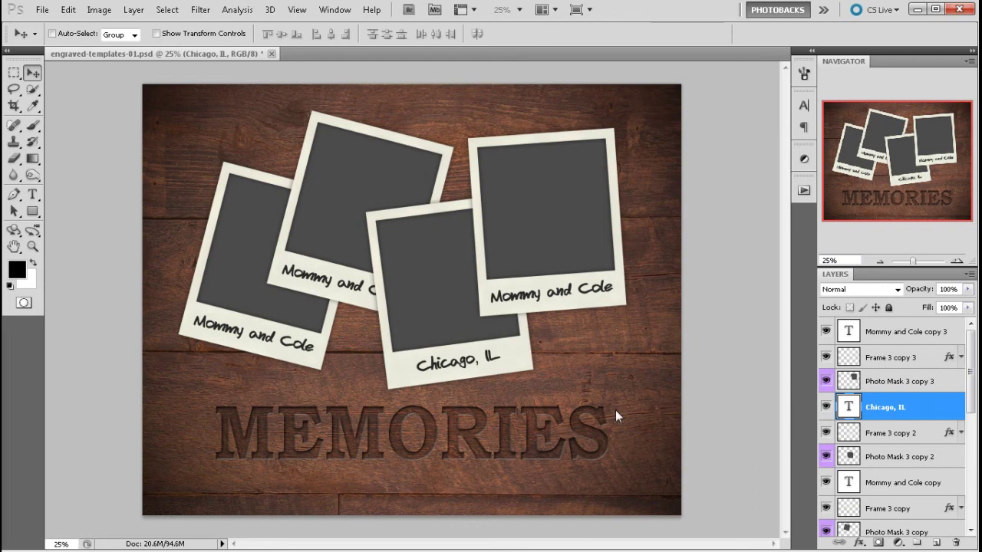